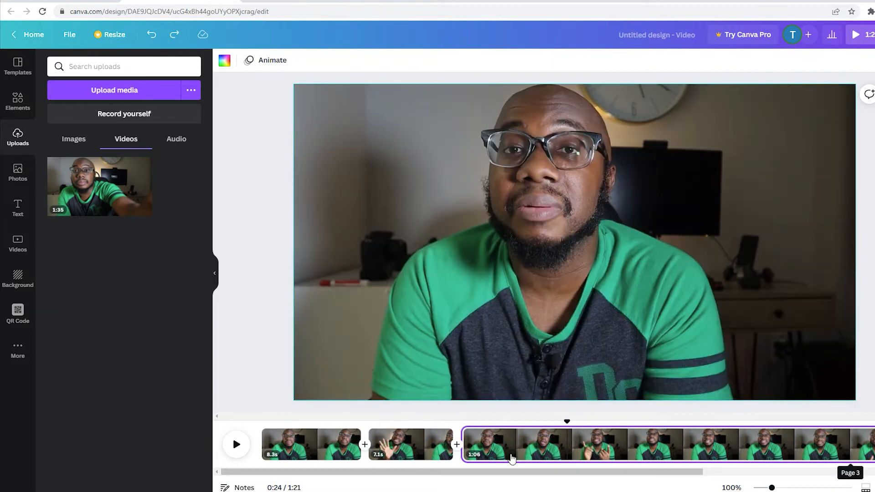
- Delete the third page with the 1:06 clip from the timeline and view the first and second clips
{"action": "right_click", "coordinate": [525, 455]}
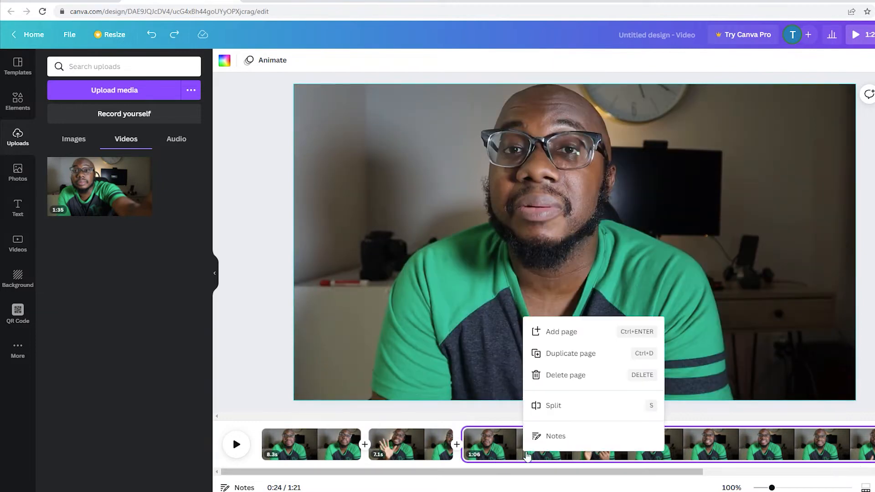
{"action": "left_click", "coordinate": [585, 377]}
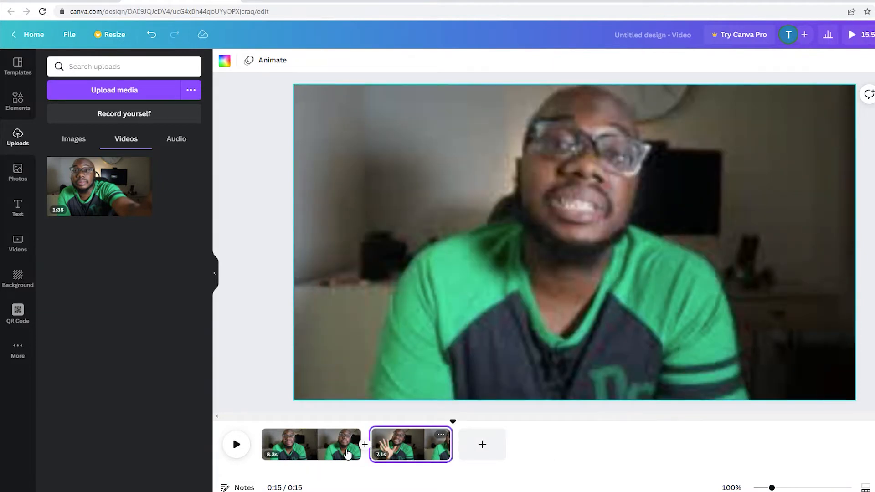
{"action": "left_click", "coordinate": [307, 456]}
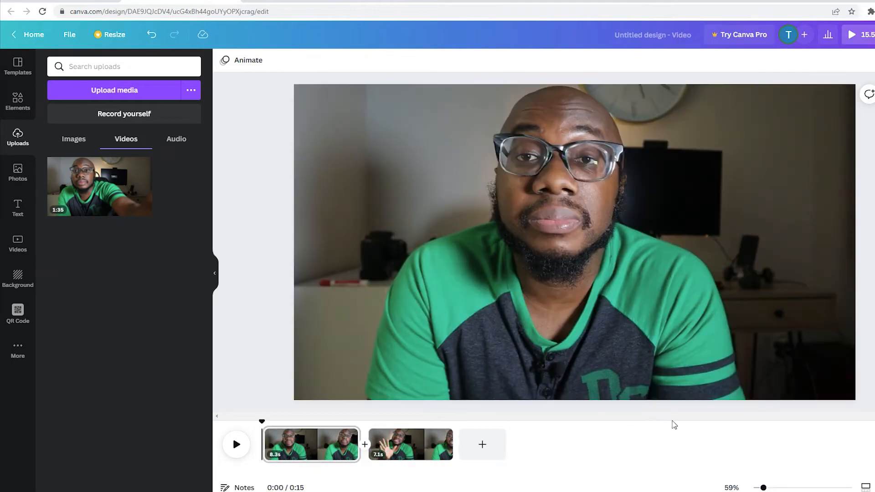
{"action": "left_click", "coordinate": [420, 437]}
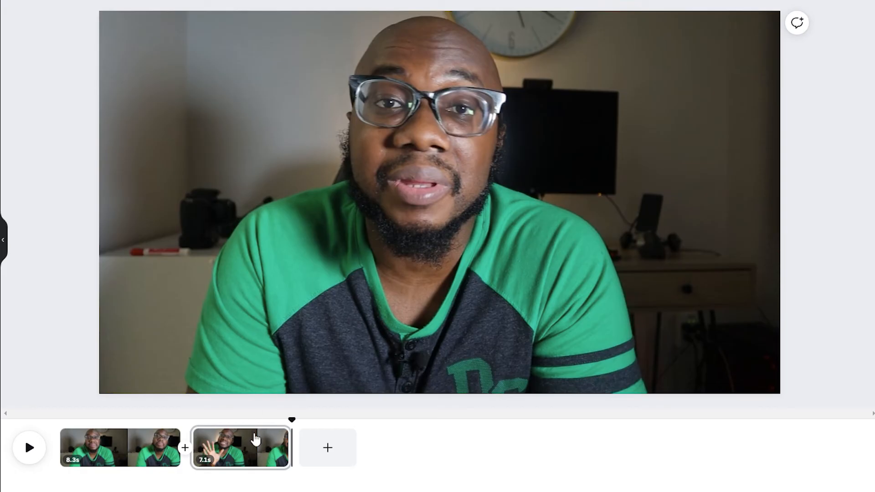
- Add a blank page after the second clip and search the stock videos for "video editing"
{"action": "left_click", "coordinate": [335, 465]}
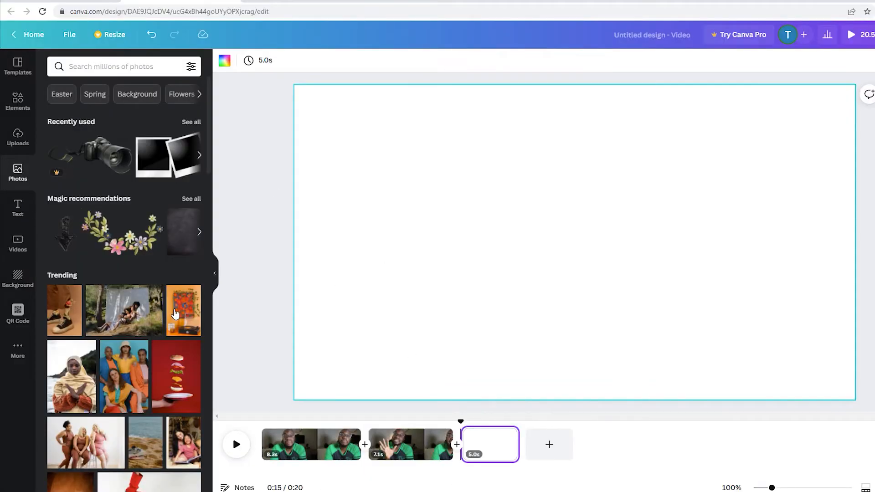
{"action": "scroll", "coordinate": [175, 313], "scroll_direction": "down", "scroll_amount": 5}
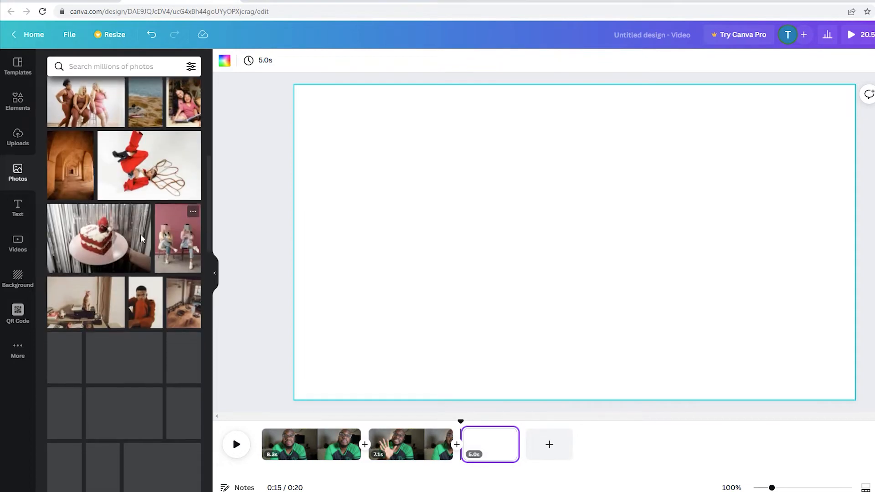
{"action": "left_click", "coordinate": [17, 243]}
{"action": "left_click", "coordinate": [144, 73]}
{"action": "type", "text": "v"}
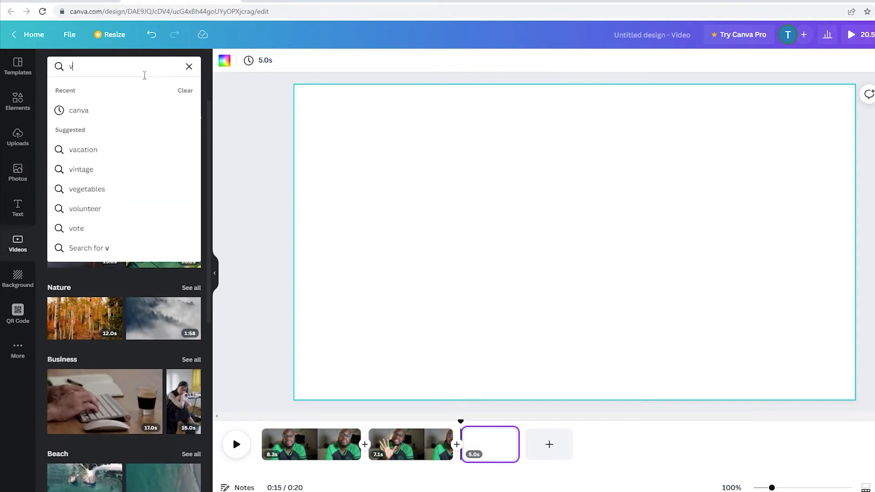
{"action": "type", "text": "ideo editin"}
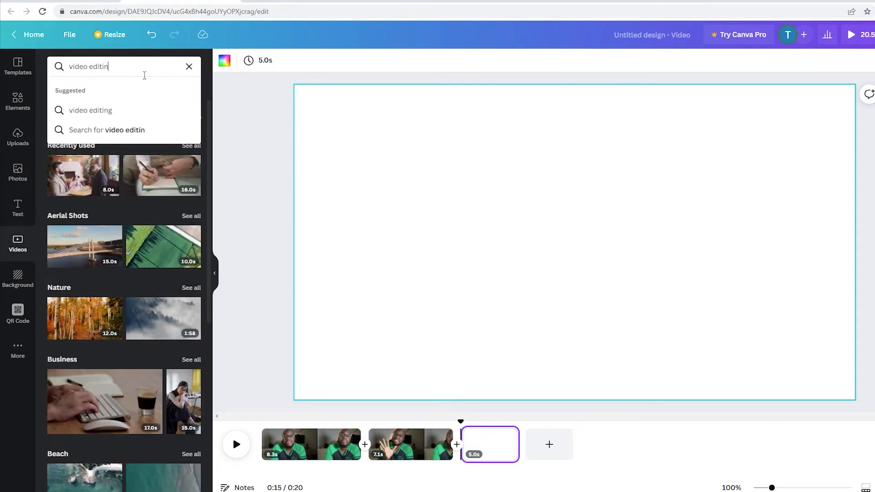
{"action": "type", "text": "g"}
{"action": "key", "text": "Return"}
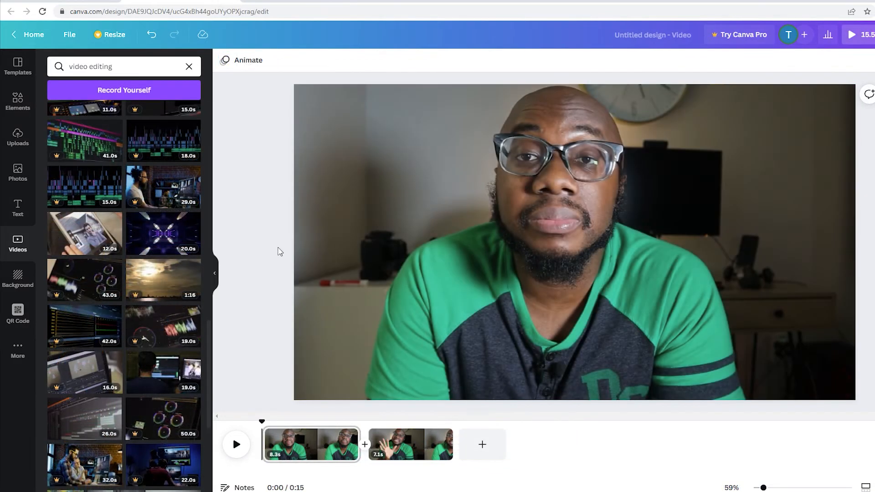
- Place the 26-second stock clip of an editing timeline on the blank third page and preview it
{"action": "left_click_drag", "start_coordinate": [93, 420], "coordinate": [504, 442]}
{"action": "left_click", "coordinate": [236, 444]}
{"action": "key", "text": "space"}
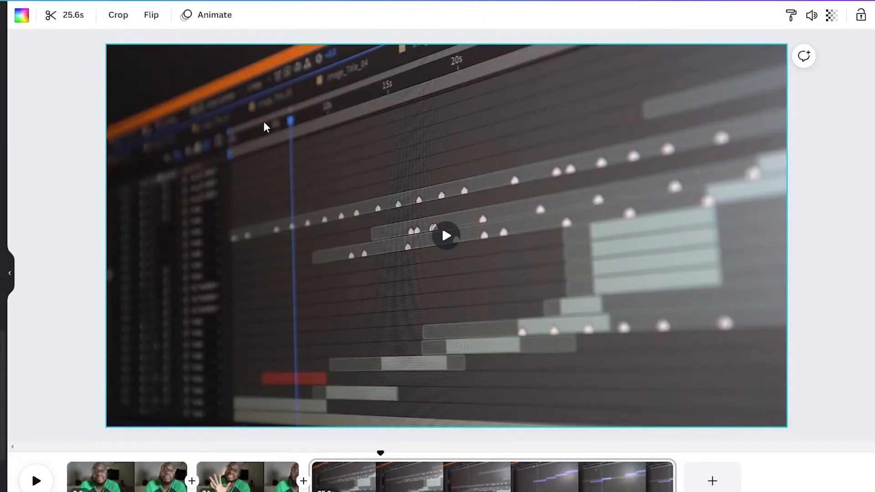
- Trim both ends of the stock clip on the third page to a length of 2.9 seconds
{"action": "left_click", "coordinate": [72, 15]}
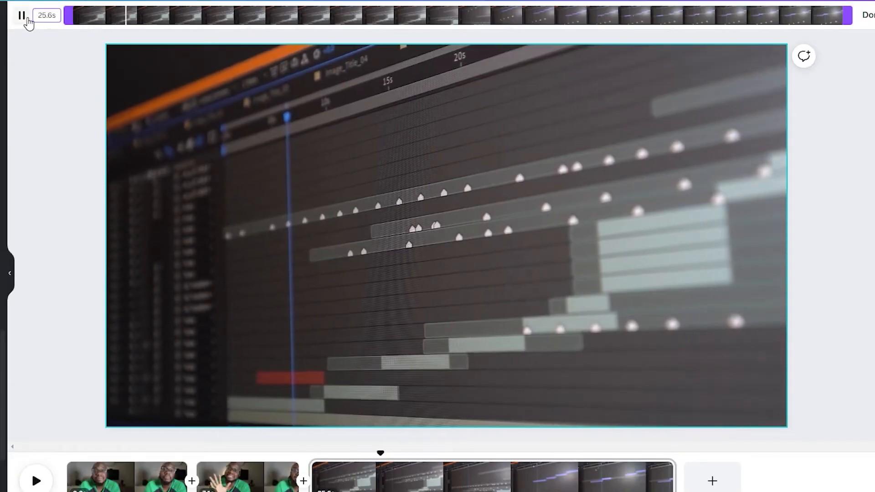
{"action": "left_click_drag", "start_coordinate": [72, 18], "coordinate": [297, 18]}
{"action": "left_click_drag", "start_coordinate": [848, 15], "coordinate": [467, 18]}
{"action": "left_click_drag", "start_coordinate": [297, 16], "coordinate": [367, 15]}
{"action": "left_click", "coordinate": [869, 23]}
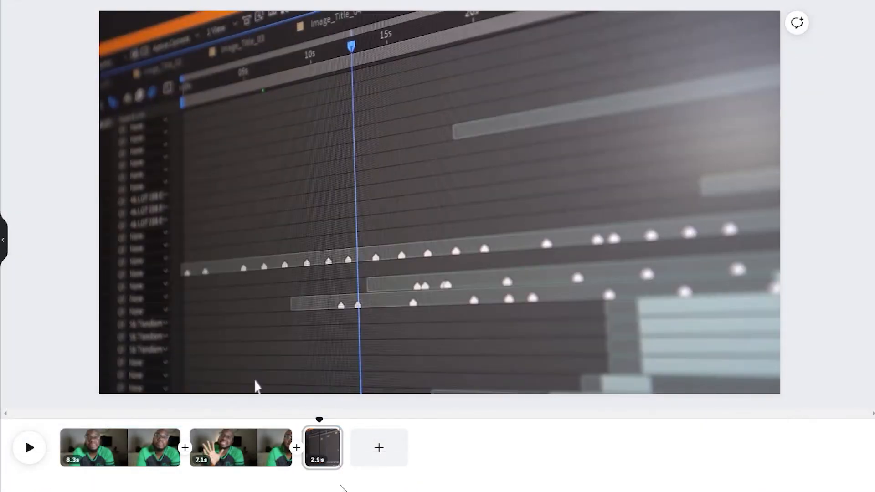
- Delete the third page holding the trimmed stock clip
{"action": "left_click", "coordinate": [327, 449]}
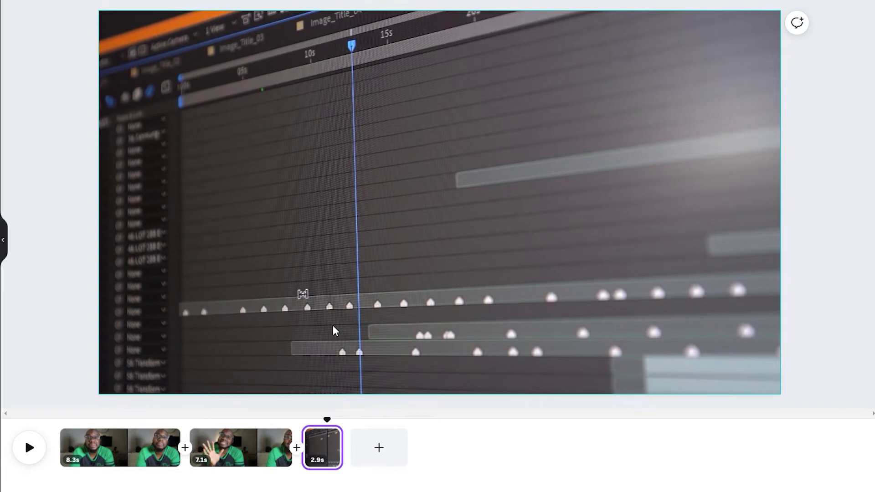
{"action": "right_click", "coordinate": [330, 454]}
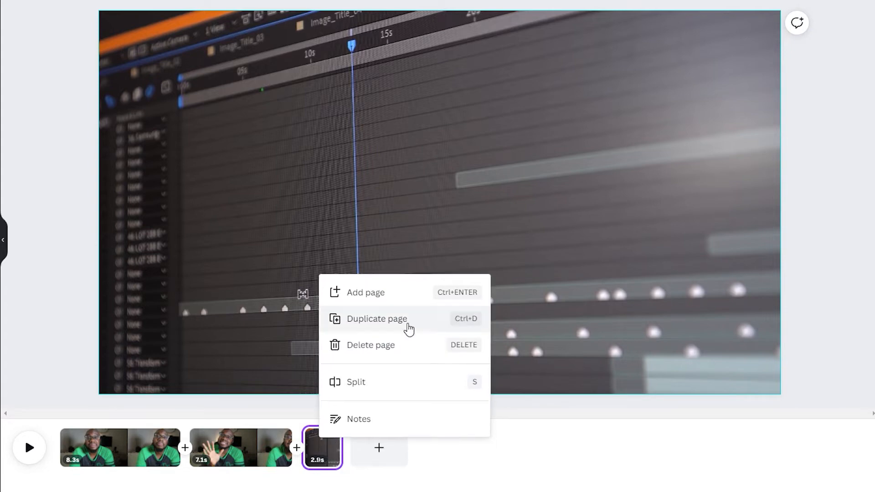
{"action": "left_click", "coordinate": [408, 349]}
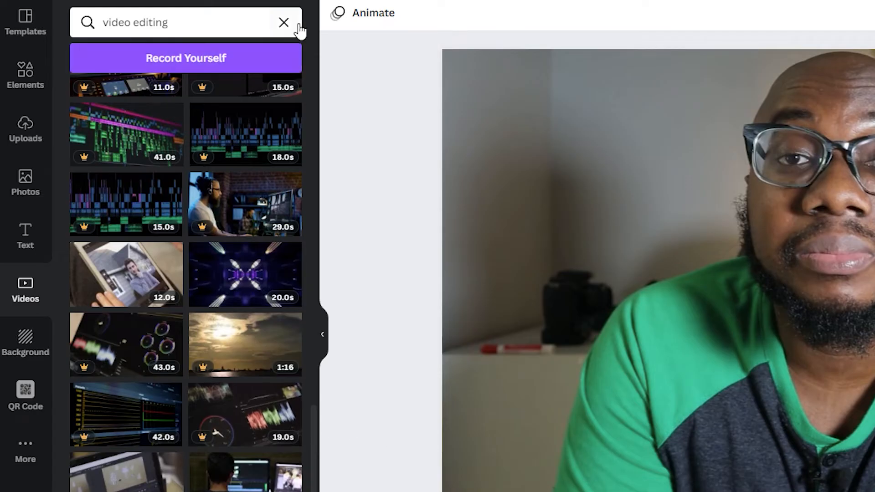
- Add a subheading reading "Edgy Vision" to the first page and place it in the upper-left area of the frame
{"action": "left_click", "coordinate": [189, 67]}
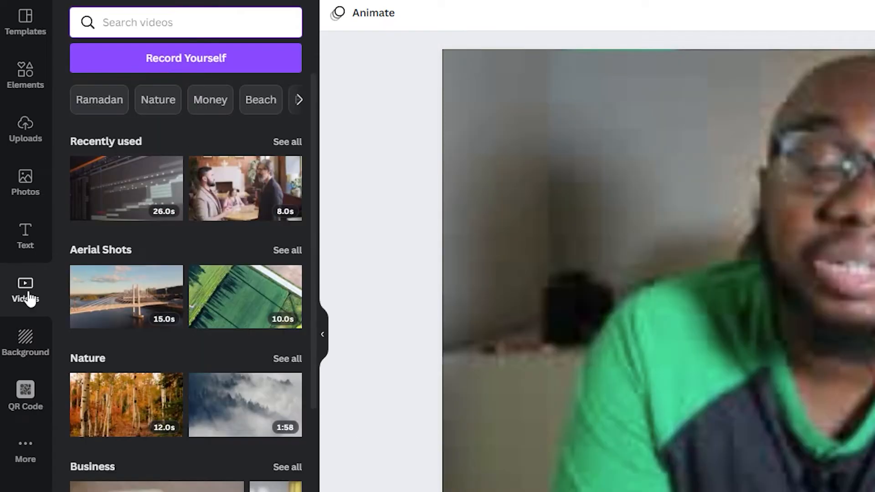
{"action": "left_click", "coordinate": [35, 248]}
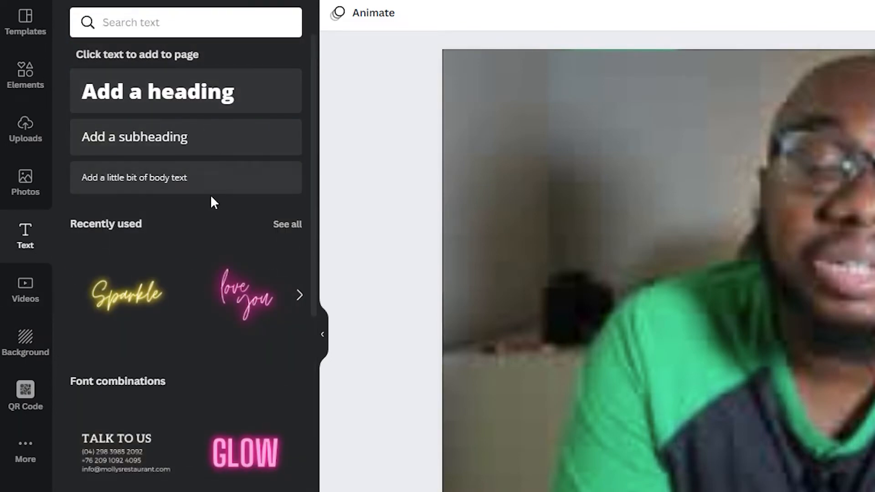
{"action": "left_click", "coordinate": [214, 139]}
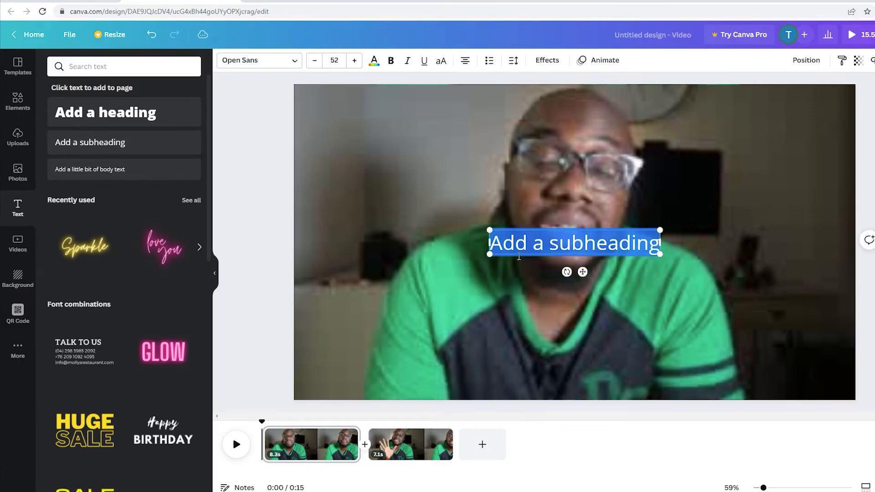
{"action": "type", "text": "Ed"}
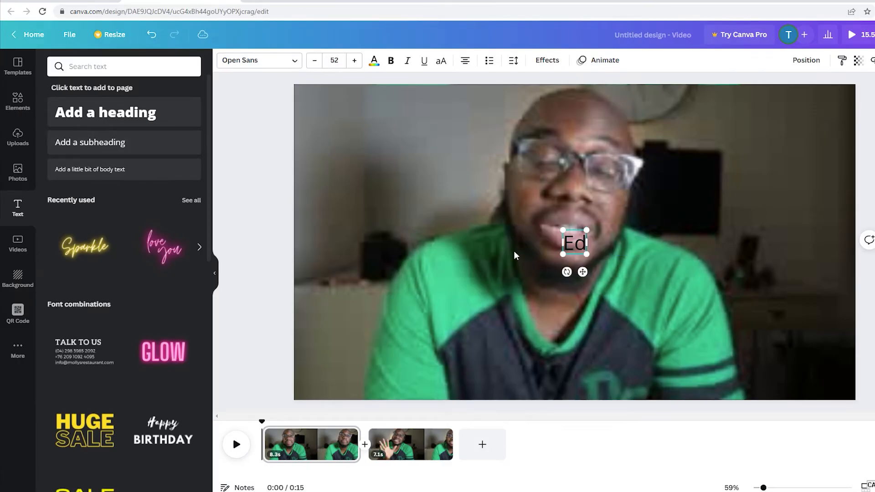
{"action": "type", "text": "gy Vision"}
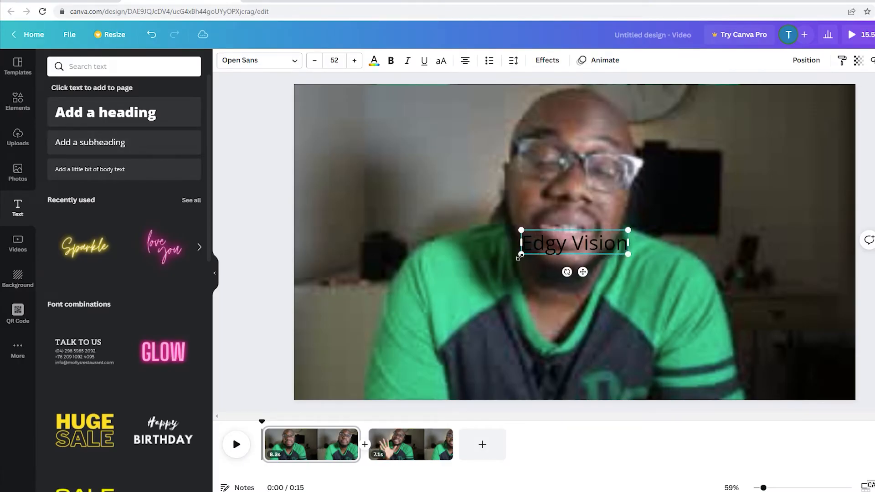
{"action": "left_click_drag", "start_coordinate": [615, 251], "coordinate": [391, 138]}
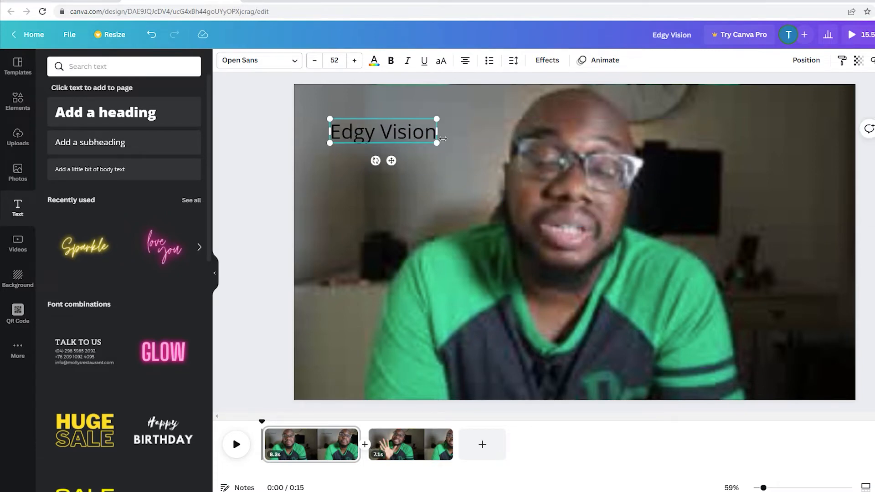
- Enlarge the "Edgy Vision" text to a font size of about 69.8 and reposition it near the frame's upper-left corner
{"action": "left_click_drag", "start_coordinate": [441, 147], "coordinate": [443, 151]}
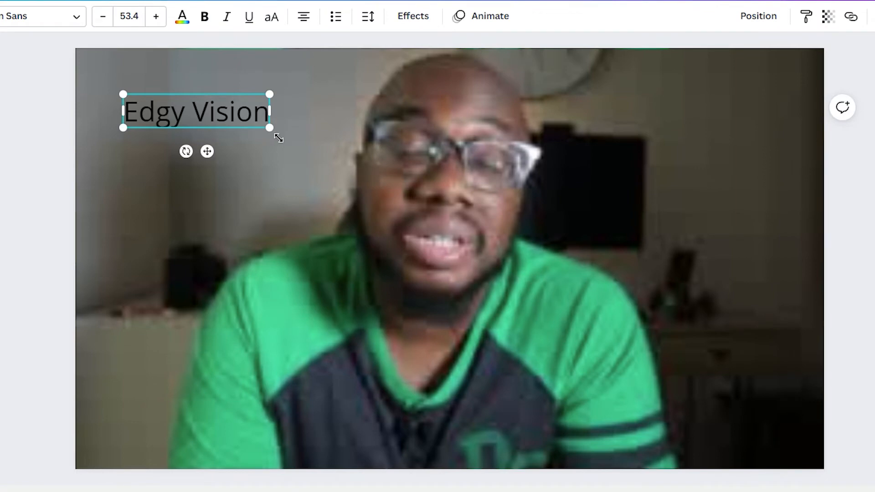
{"action": "left_click_drag", "start_coordinate": [279, 138], "coordinate": [249, 130]}
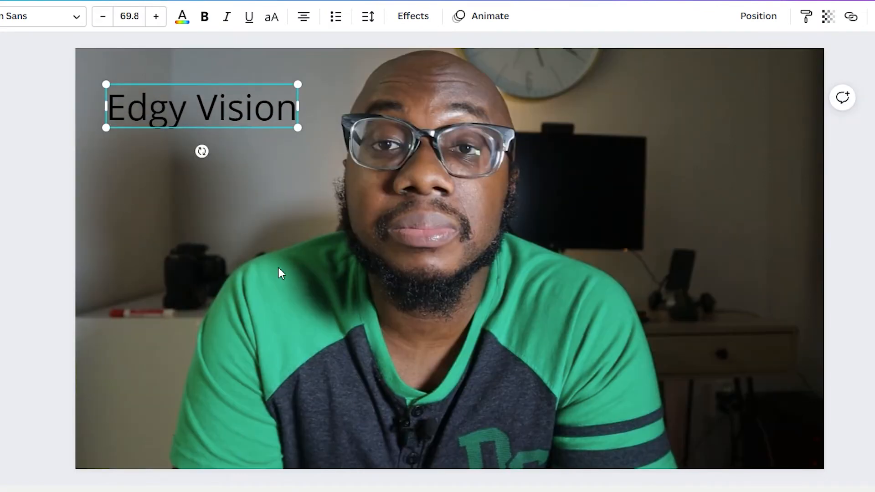
{"action": "left_click", "coordinate": [264, 149]}
{"action": "left_click", "coordinate": [262, 108]}
- Try green shades on the "Edgy Vision" text and set its colour to white
{"action": "left_click", "coordinate": [183, 19]}
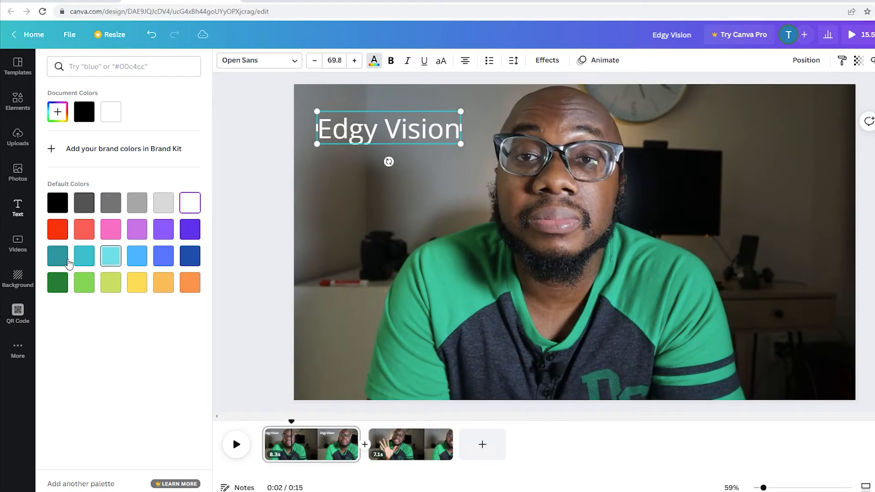
{"action": "left_click", "coordinate": [71, 286]}
{"action": "left_click", "coordinate": [110, 285]}
{"action": "left_click", "coordinate": [197, 201]}
{"action": "left_click", "coordinate": [268, 147]}
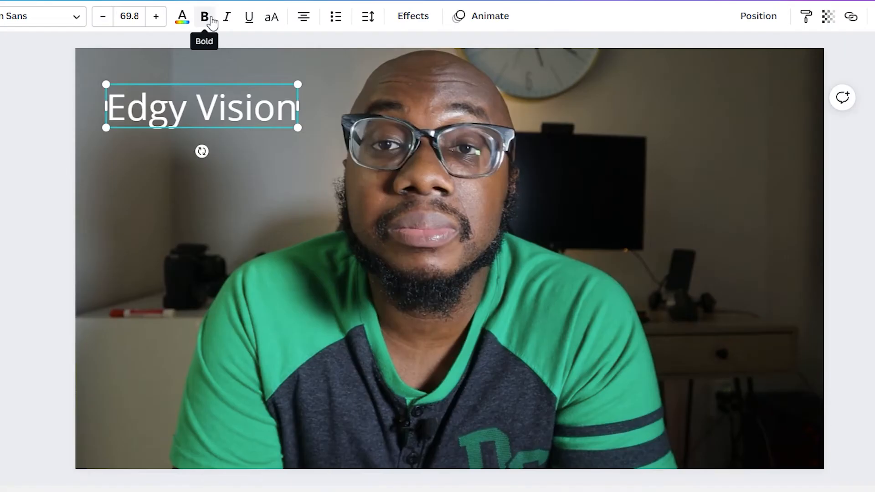
- Make the "Edgy Vision" text bold and shift it slightly closer to the frame's upper-left corner
{"action": "left_click", "coordinate": [205, 16]}
{"action": "left_click_drag", "start_coordinate": [184, 133], "coordinate": [183, 118]}
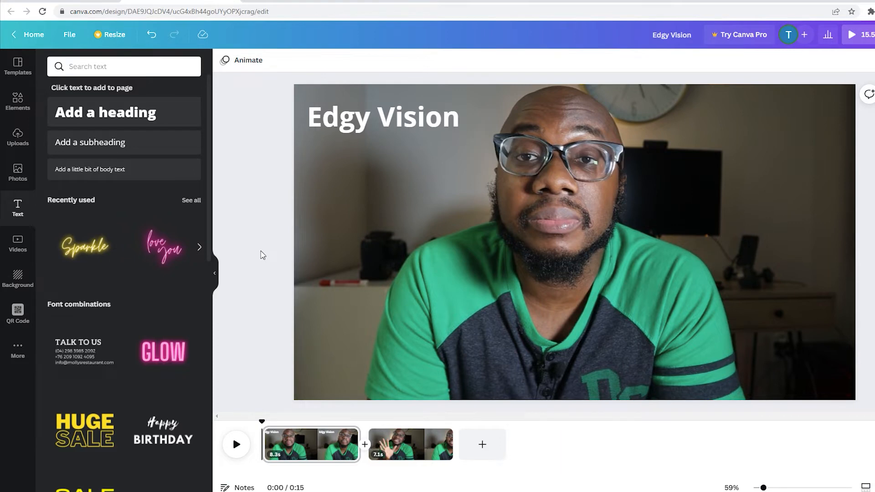
- Insert the yellow neon "Sparkle" text style on the first page and replace its wording with "Sak Pase!"
{"action": "scroll", "coordinate": [123, 272], "scroll_direction": "down", "scroll_amount": 2}
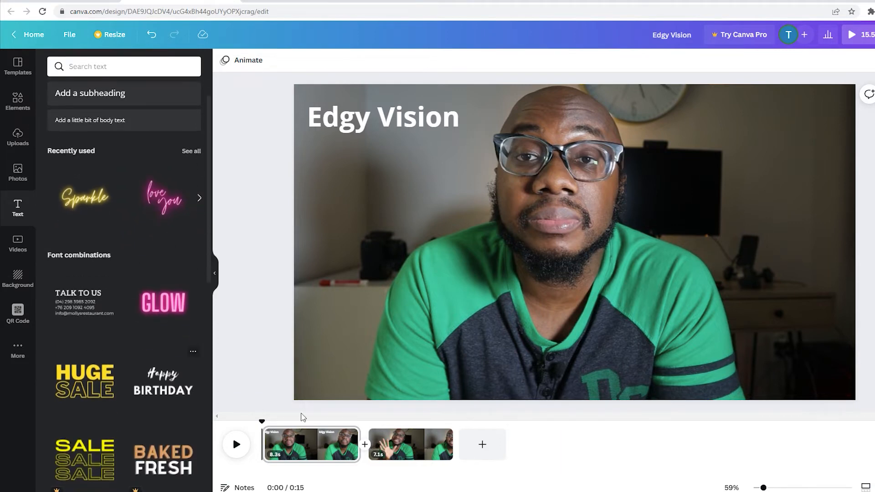
{"action": "left_click", "coordinate": [85, 200]}
{"action": "double_click", "coordinate": [545, 260]}
{"action": "type", "text": "Sak Pase!"}
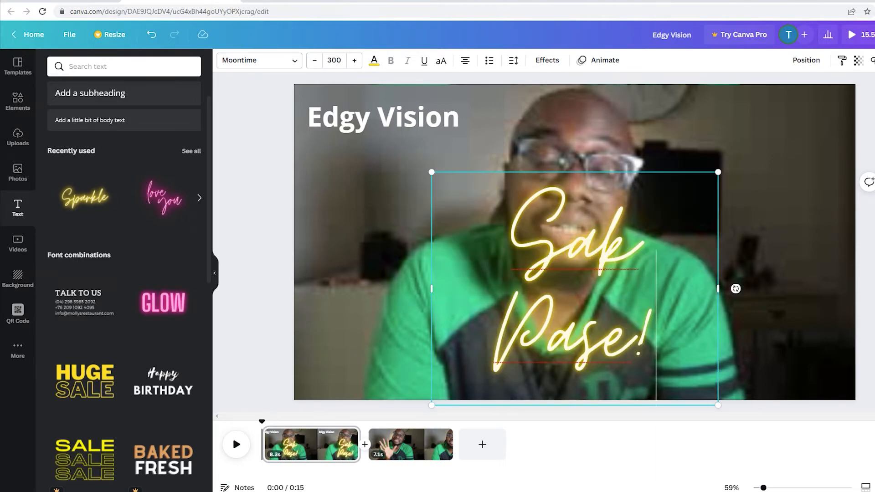
- Shrink the "Sak Pase!" text to a font size of about 87.7 and move it to the frame's lower-right corner
{"action": "left_click_drag", "start_coordinate": [718, 405], "coordinate": [527, 246]}
{"action": "left_click_drag", "start_coordinate": [451, 220], "coordinate": [792, 379]}
{"action": "left_click", "coordinate": [870, 365]}
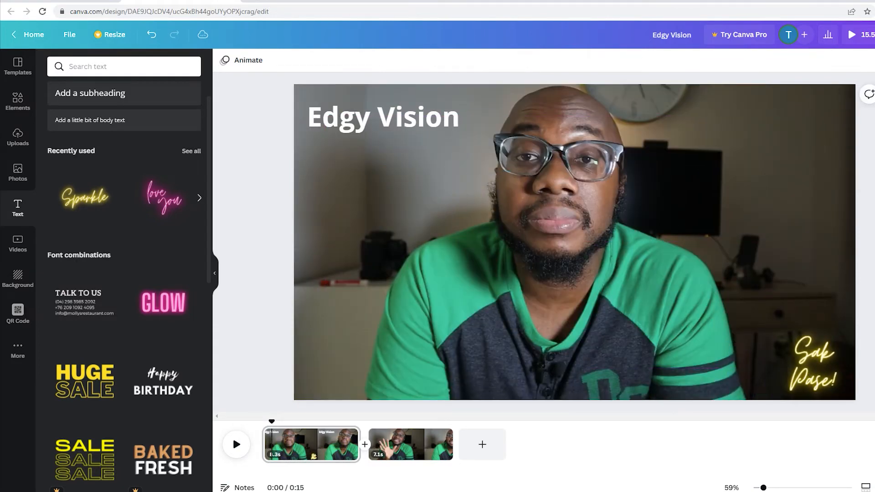
- Change the "Sak Pase!" font to Bukhari Script and move the text so it fits inside the frame's lower-right corner
{"action": "left_click", "coordinate": [815, 372]}
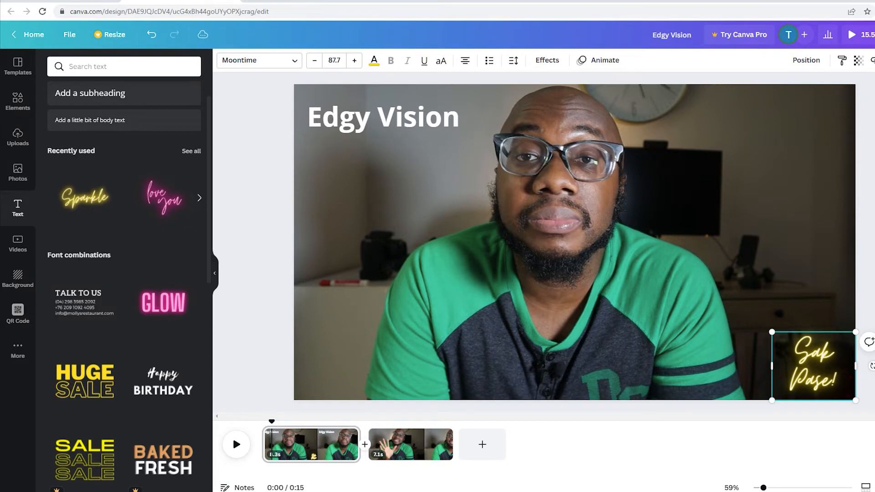
{"action": "left_click", "coordinate": [258, 61]}
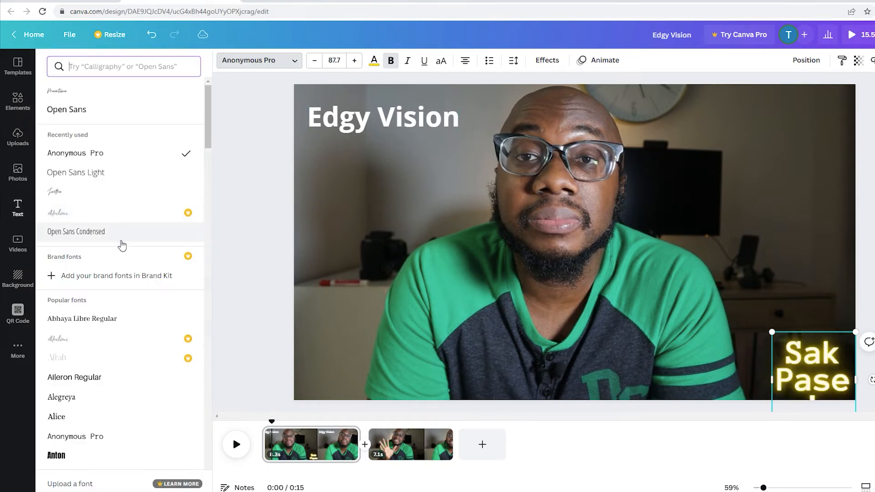
{"action": "left_click", "coordinate": [122, 234]}
{"action": "scroll", "coordinate": [122, 354], "scroll_direction": "down", "scroll_amount": 5}
{"action": "left_click", "coordinate": [120, 446]}
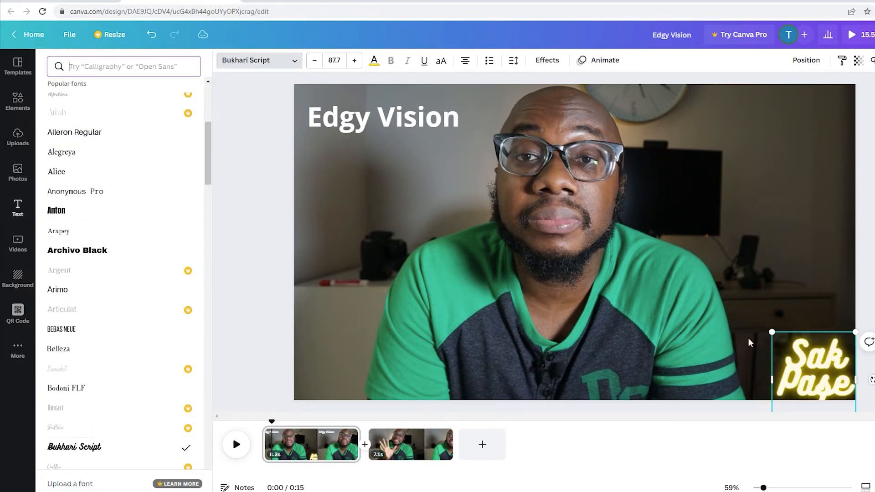
{"action": "left_click", "coordinate": [831, 396]}
{"action": "left_click_drag", "start_coordinate": [831, 396], "coordinate": [815, 365]}
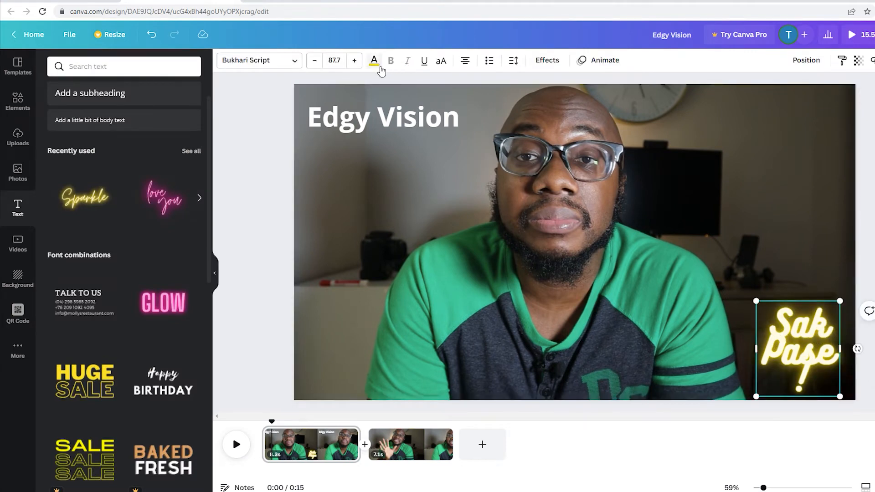
- Set the neon "Sak Pase!" text colour to red and deselect the text
{"action": "left_click", "coordinate": [374, 61]}
{"action": "left_click", "coordinate": [57, 229]}
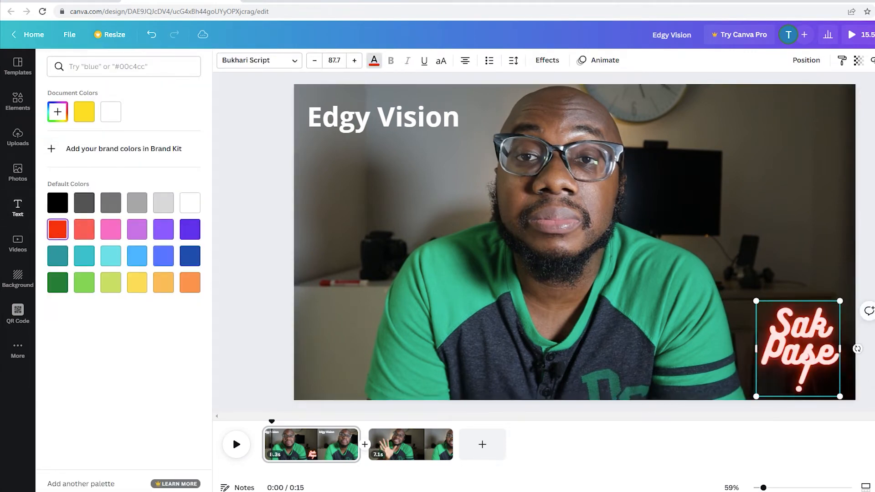
{"action": "left_click", "coordinate": [17, 208]}
{"action": "key", "text": "Escape"}
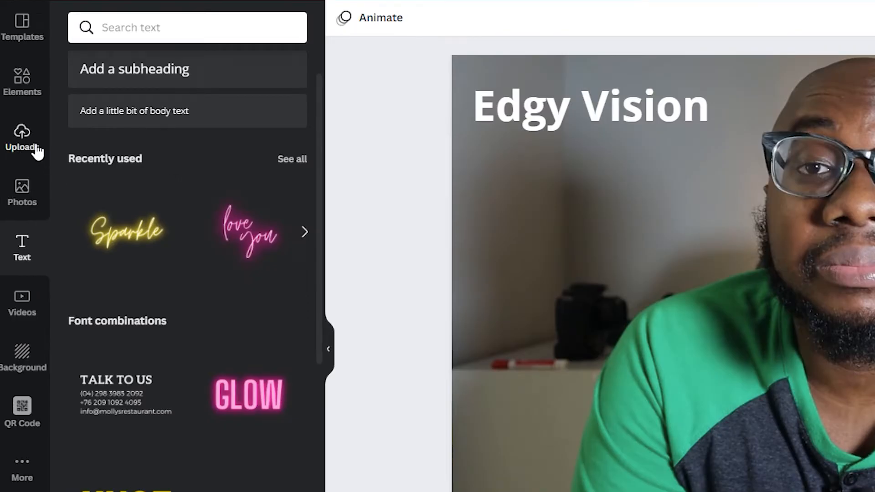
- Browse the stock audio library and try a music track under both video clips
{"action": "left_click", "coordinate": [25, 136]}
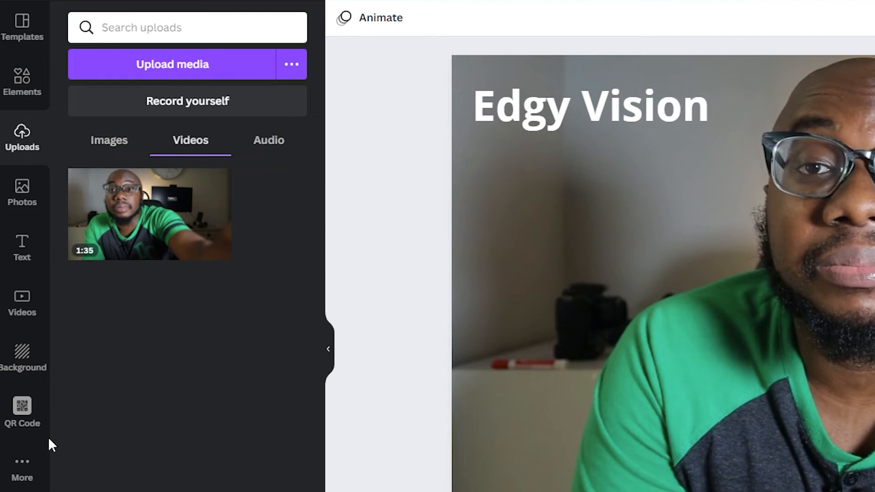
{"action": "left_click", "coordinate": [30, 478]}
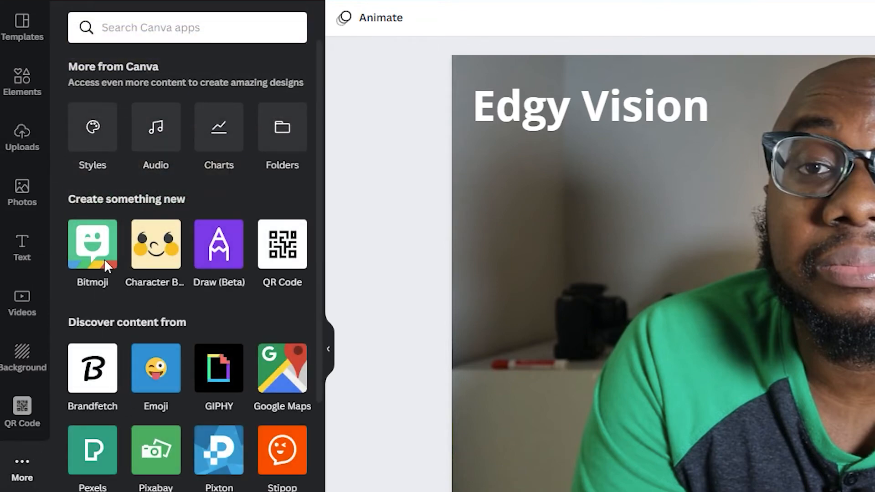
{"action": "left_click", "coordinate": [157, 146]}
{"action": "scroll", "coordinate": [141, 348], "scroll_direction": "down", "scroll_amount": 1}
{"action": "scroll", "coordinate": [141, 348], "scroll_direction": "down", "scroll_amount": 10}
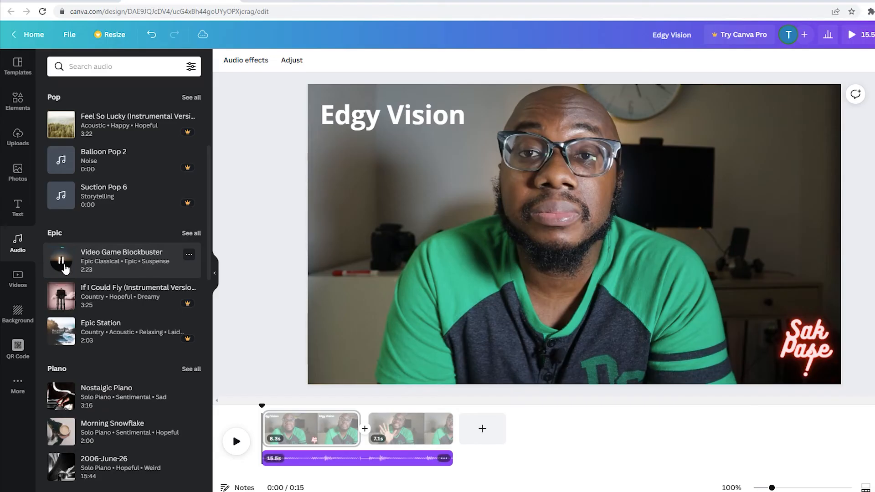
- Delete the stock music track from the timeline
{"action": "left_click", "coordinate": [325, 464]}
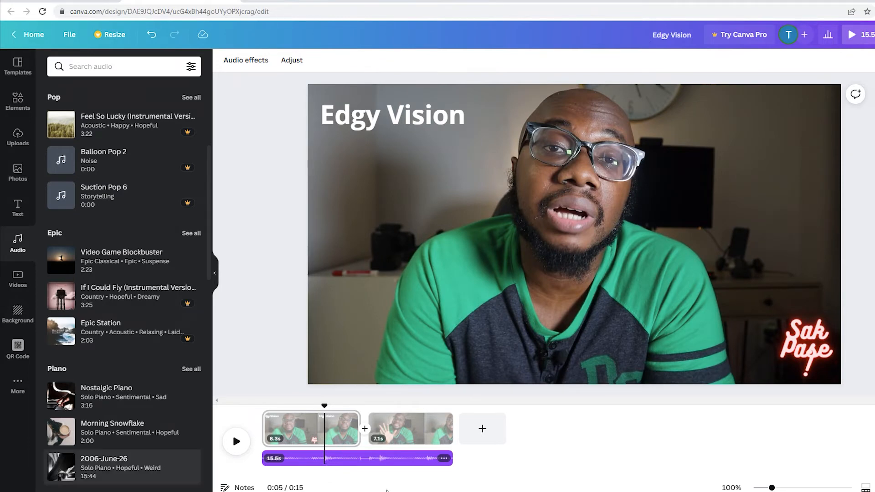
{"action": "left_click", "coordinate": [405, 463]}
{"action": "key", "text": "Delete"}
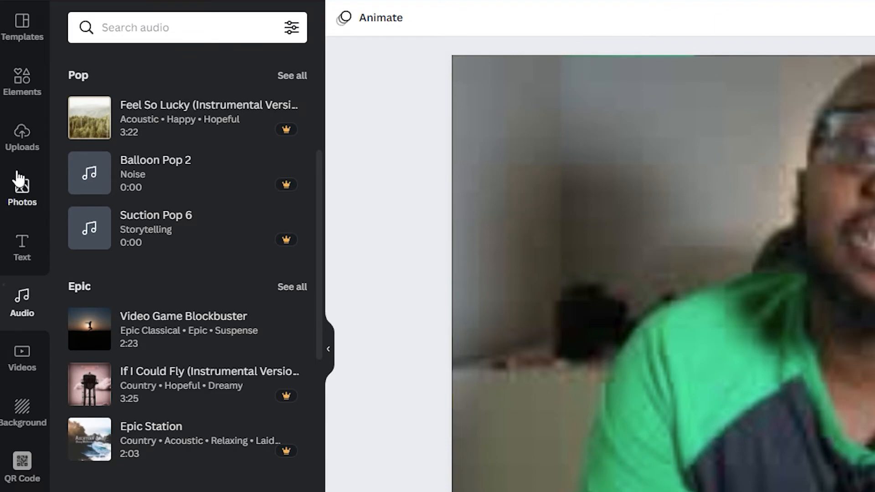
- Add the uploaded song "Squadda B TV - Squadda B.mp3" to the timeline beneath the second clip
{"action": "left_click", "coordinate": [20, 139]}
{"action": "left_click", "coordinate": [193, 73]}
{"action": "left_click", "coordinate": [592, 408]}
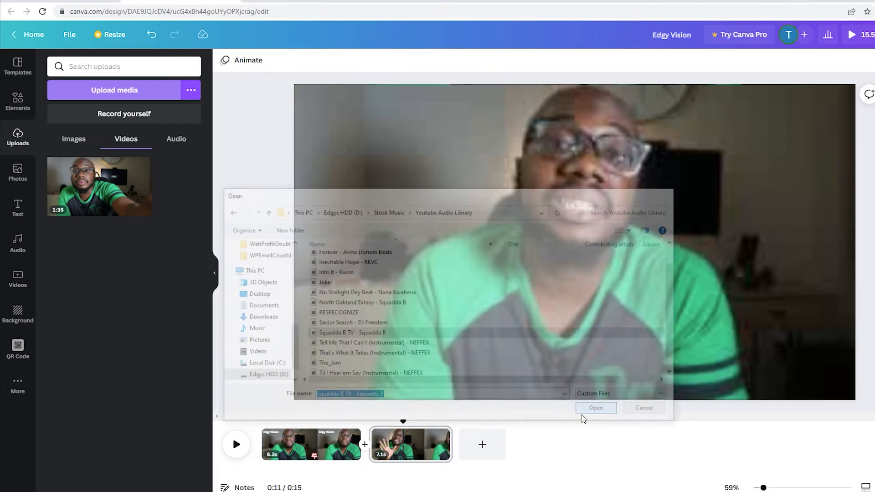
{"action": "left_click_drag", "start_coordinate": [109, 190], "coordinate": [287, 465]}
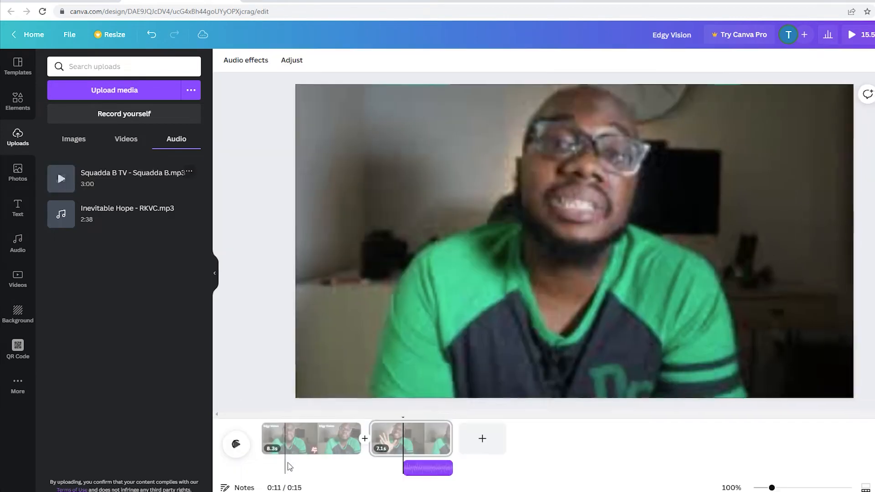
{"action": "left_click_drag", "start_coordinate": [428, 465], "coordinate": [427, 465]}
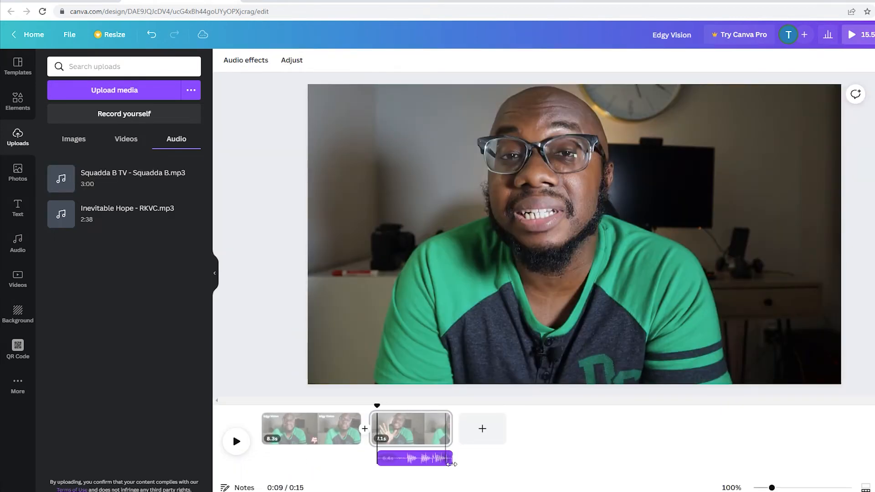
- Extend the start of the uploaded song back to the beginning of the first clip so it spans the whole video
{"action": "mouse_move", "coordinate": [385, 464]}
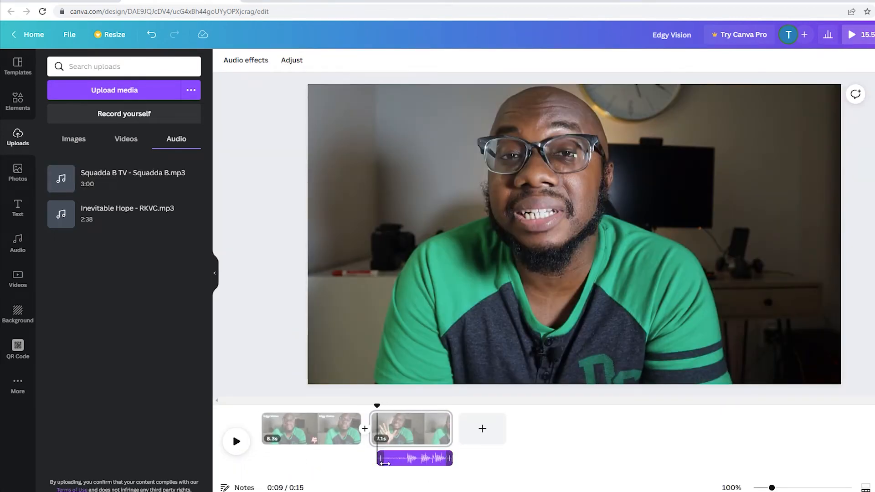
{"action": "left_click_drag", "start_coordinate": [384, 463], "coordinate": [353, 463]}
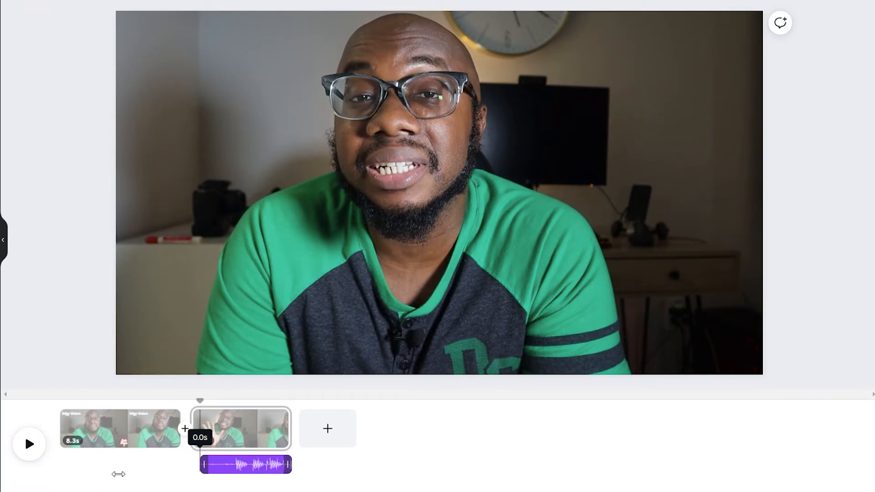
{"action": "left_click_drag", "start_coordinate": [119, 474], "coordinate": [119, 474]}
{"action": "left_click_drag", "start_coordinate": [211, 471], "coordinate": [112, 471]}
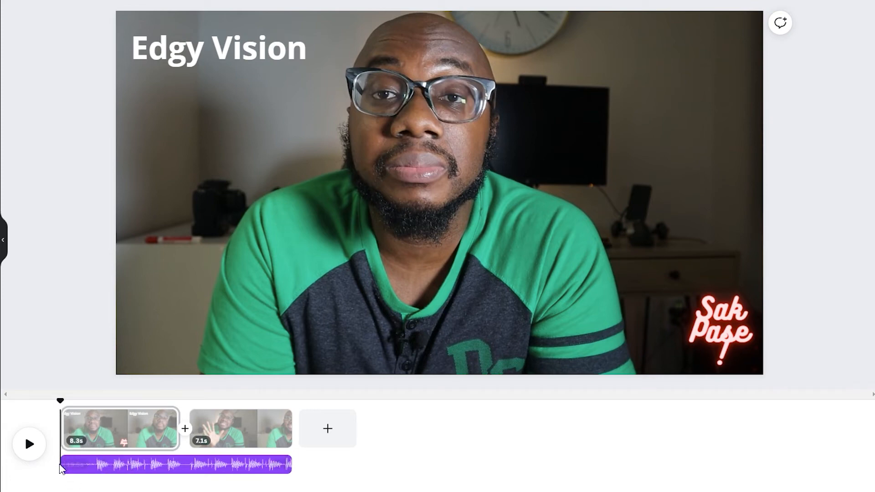
- Trim the song to start at the second clip, extend it back to the video's beginning and play the video
{"action": "left_click_drag", "start_coordinate": [74, 466], "coordinate": [207, 469]}
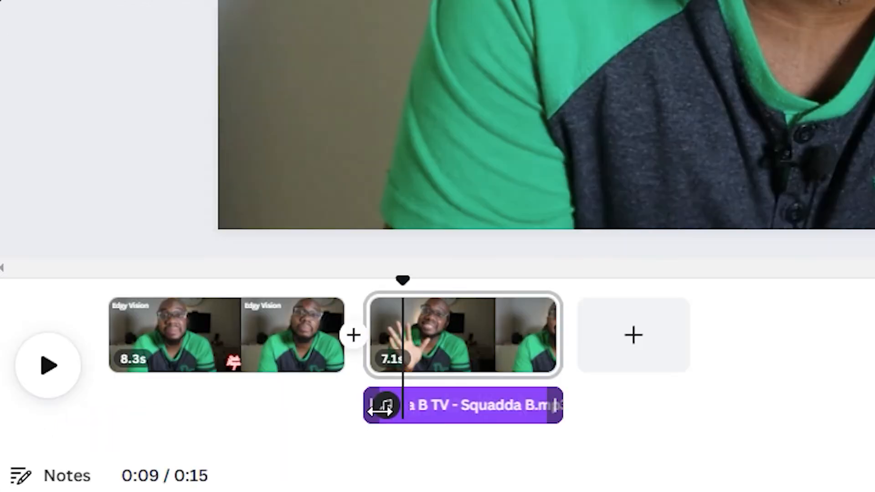
{"action": "left_click_drag", "start_coordinate": [379, 411], "coordinate": [113, 414]}
{"action": "left_click", "coordinate": [51, 378]}
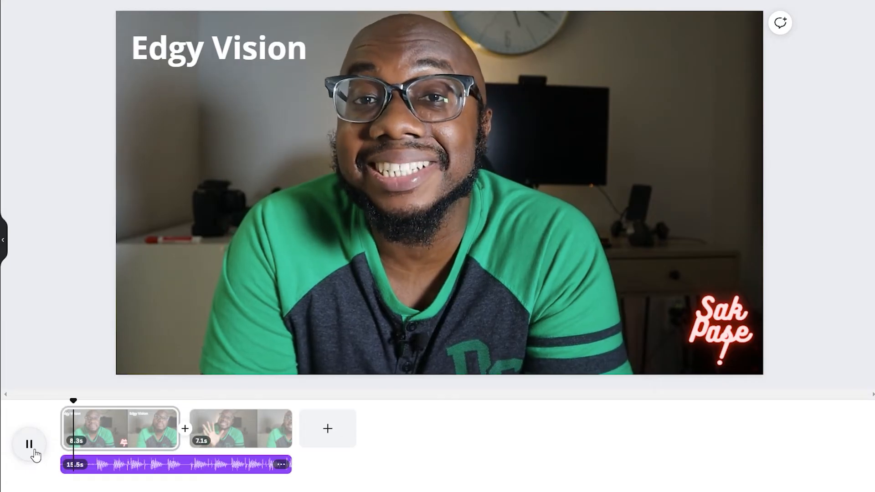